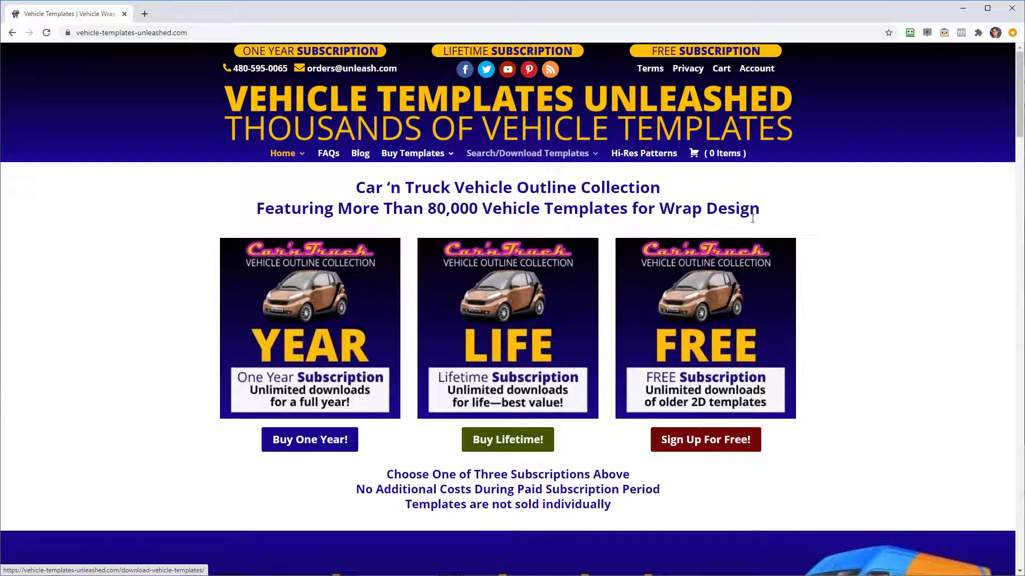
scroll(853, 250, "down", 3)
scroll(852, 250, "down", 3)
scroll(853, 250, "down", 2)
scroll(853, 250, "down", 1)
scroll(849, 256, "down", 3)
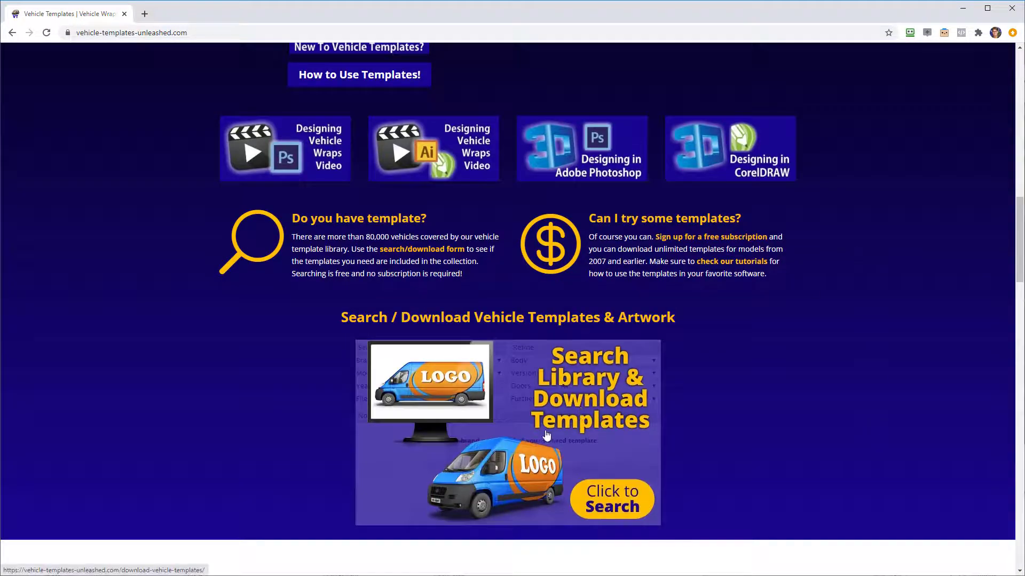
scroll(545, 436, "up", 3)
scroll(544, 436, "up", 6)
scroll(544, 436, "up", 2)
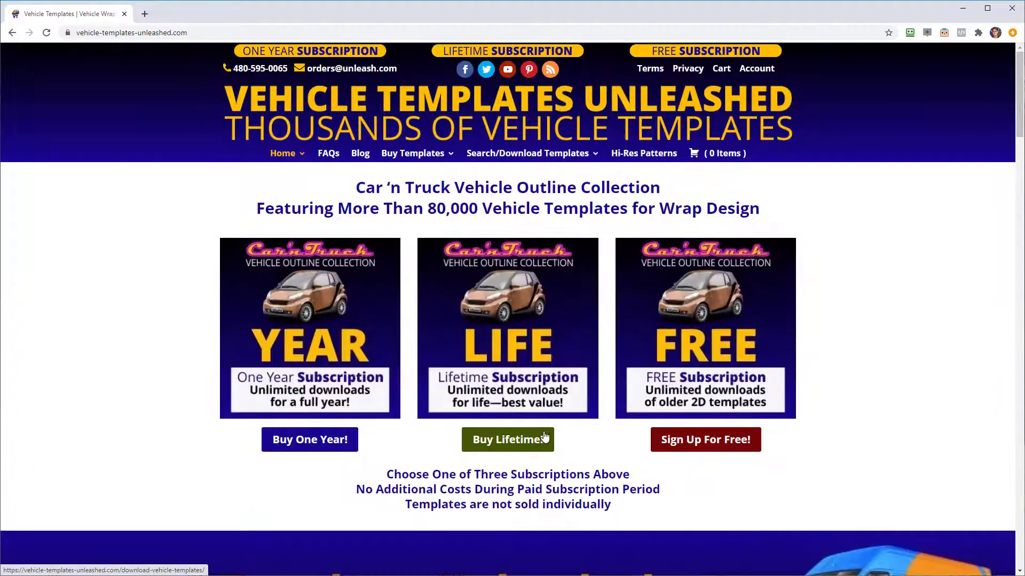
Go to the Search/Download Templates page with the 2D template search form
left_click(539, 155)
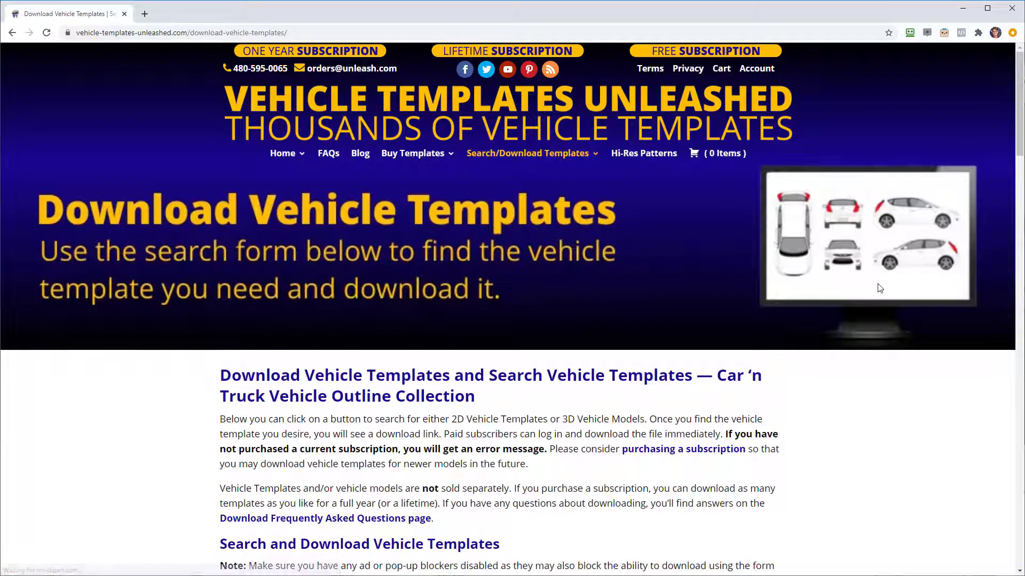
scroll(878, 288, "down", 1)
scroll(878, 288, "down", 3)
scroll(878, 288, "down", 2)
scroll(879, 288, "down", 2)
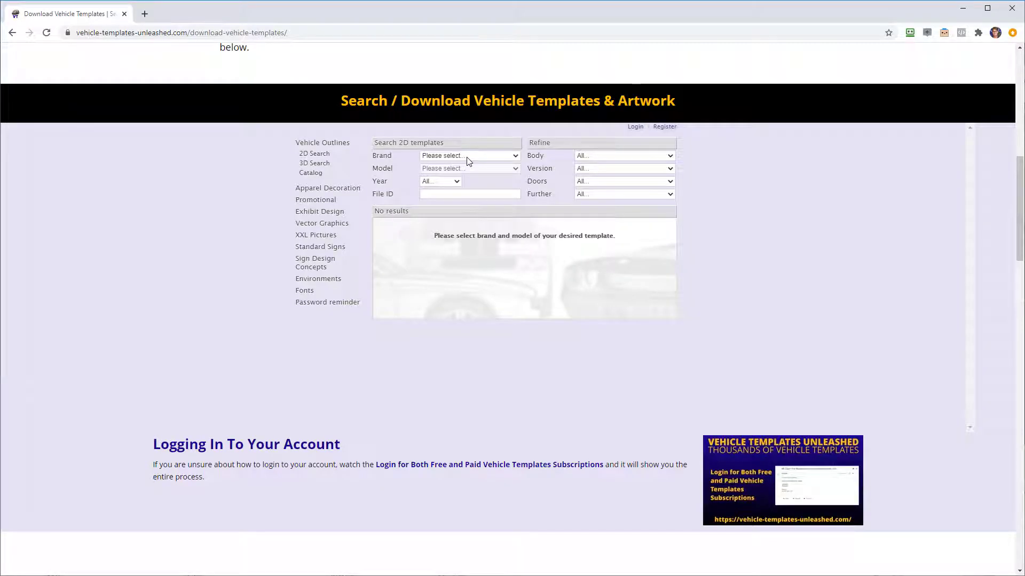
Search 2D templates for brand FORD, model F-Series/F-150, returning 49 results
left_click(468, 160)
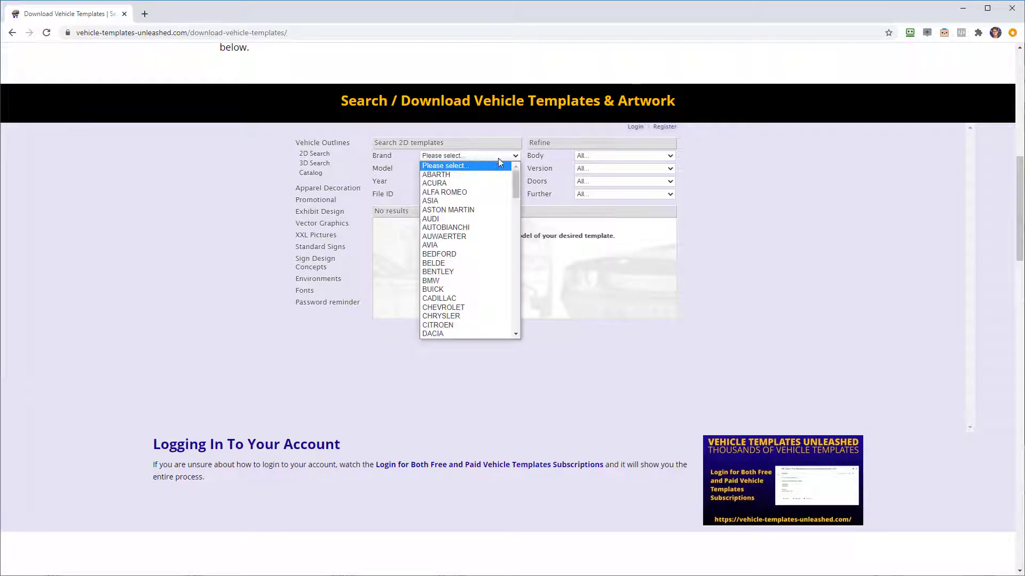
left_click_drag(518, 182, 514, 218)
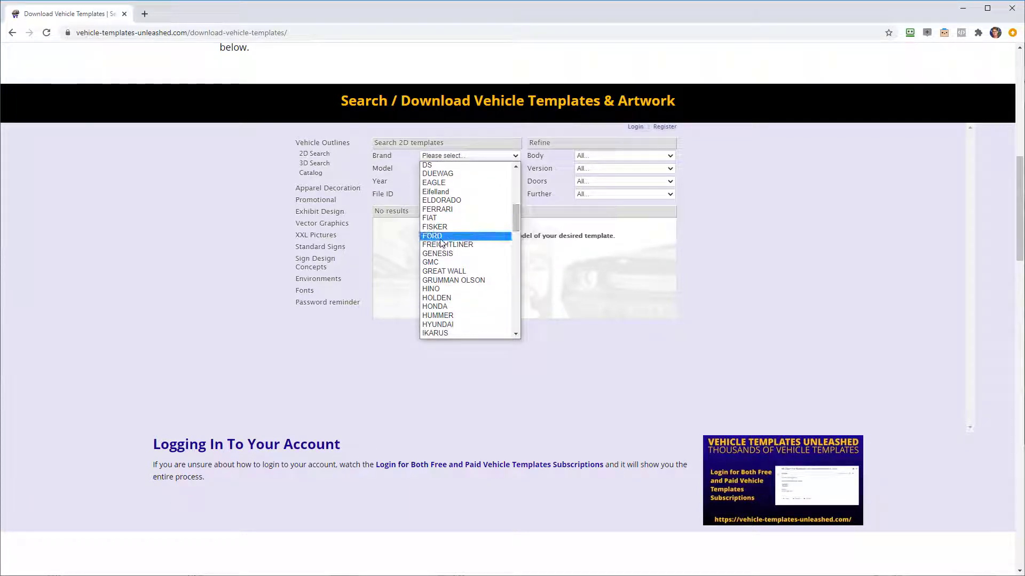
left_click(441, 239)
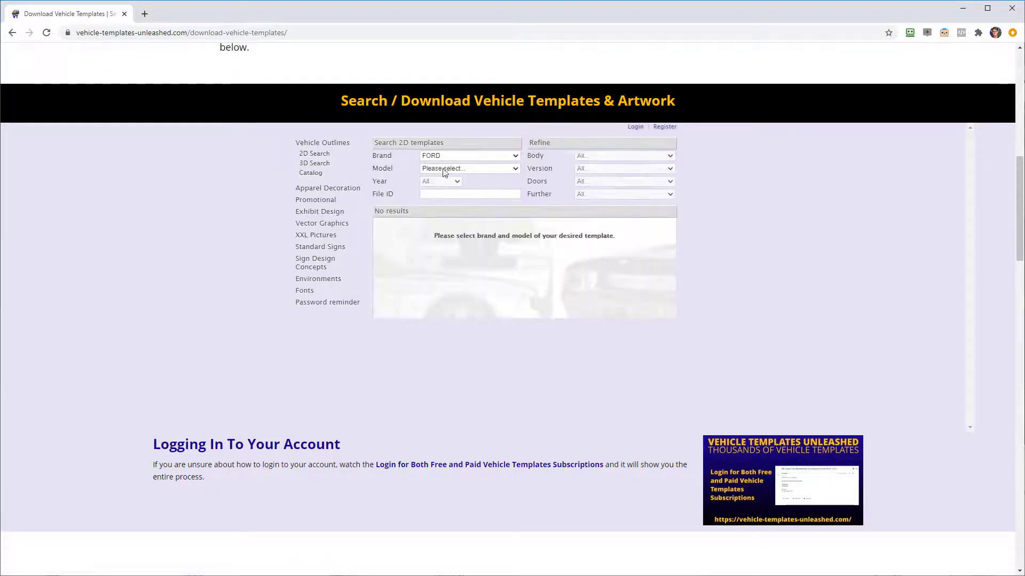
left_click(512, 169)
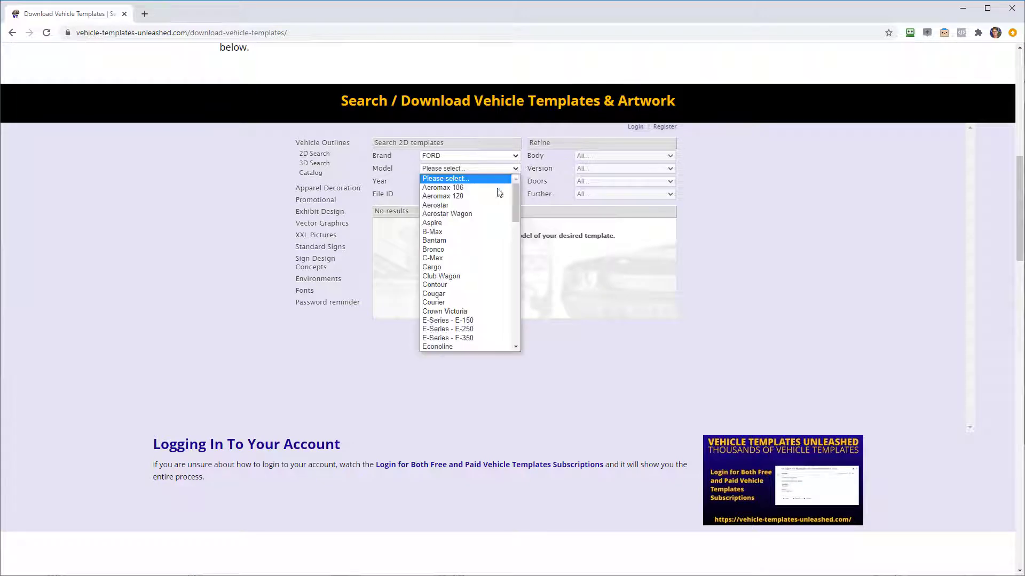
scroll(472, 217, "down", 5)
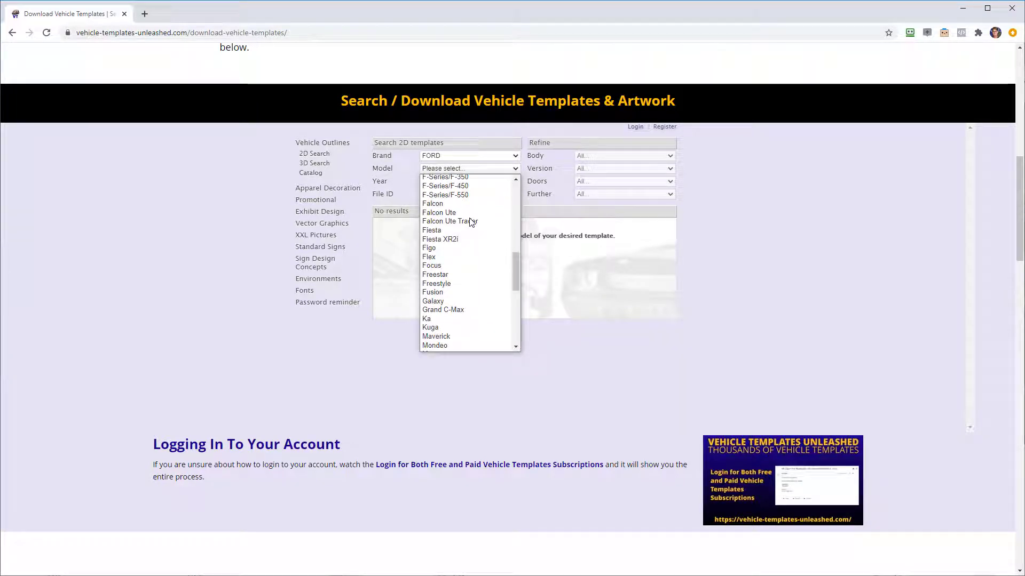
scroll(472, 222, "up", 3)
left_click(469, 265)
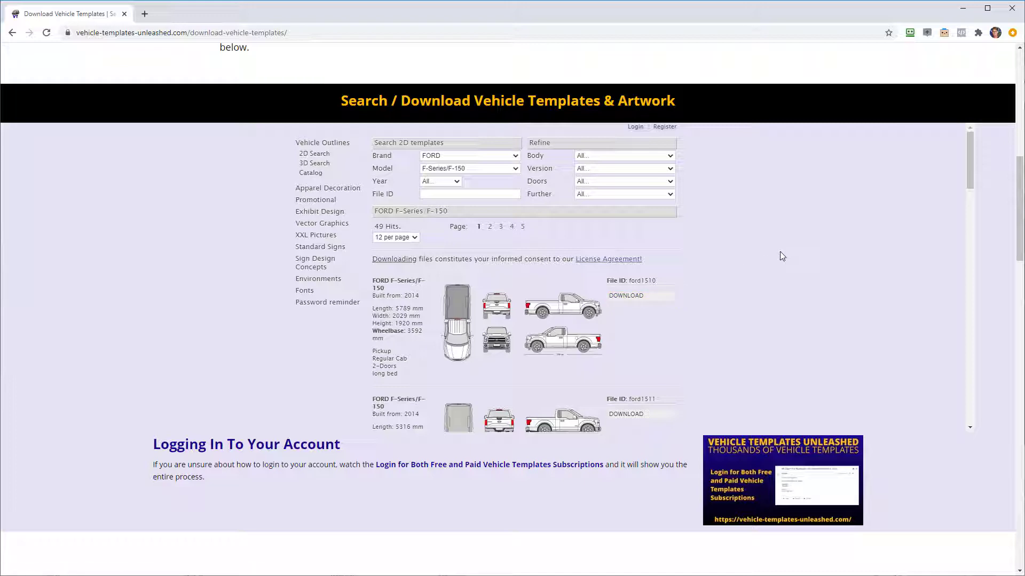
scroll(782, 256, "down", 5)
scroll(782, 256, "down", 2)
scroll(781, 257, "down", 2)
scroll(782, 256, "down", 2)
scroll(782, 257, "down", 2)
scroll(782, 256, "down", 2)
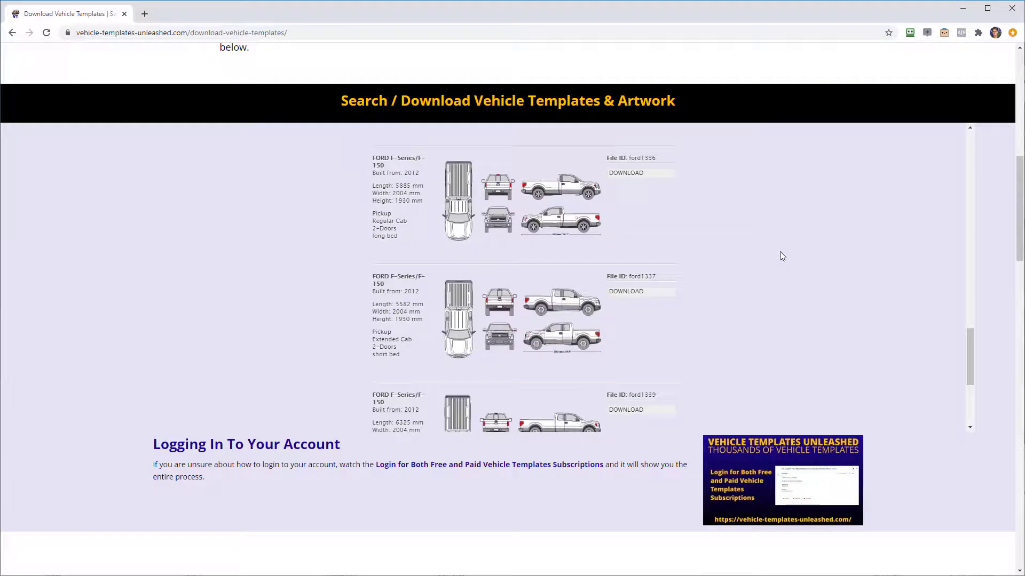
scroll(781, 256, "down", 2)
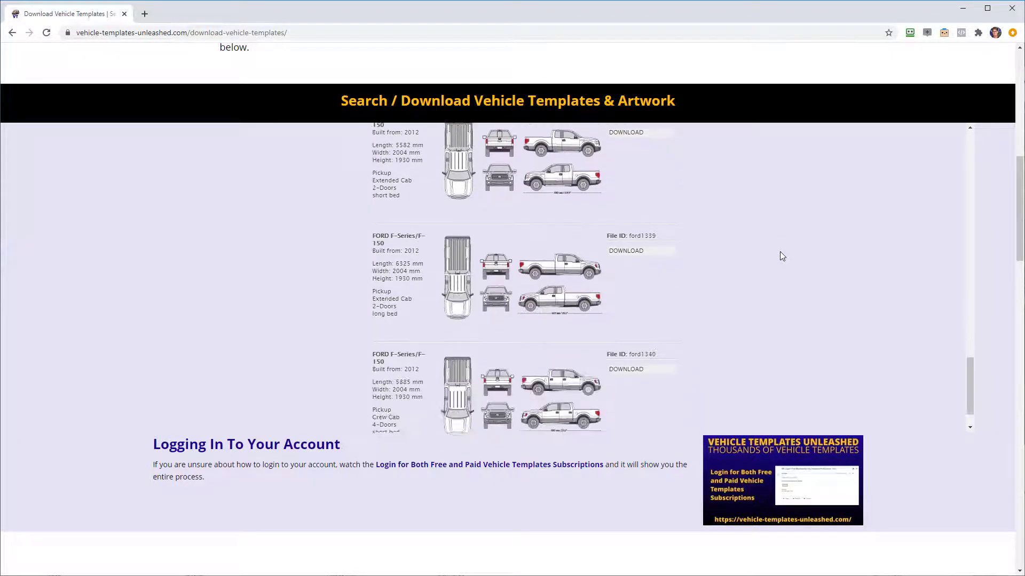
scroll(781, 257, "down", 1)
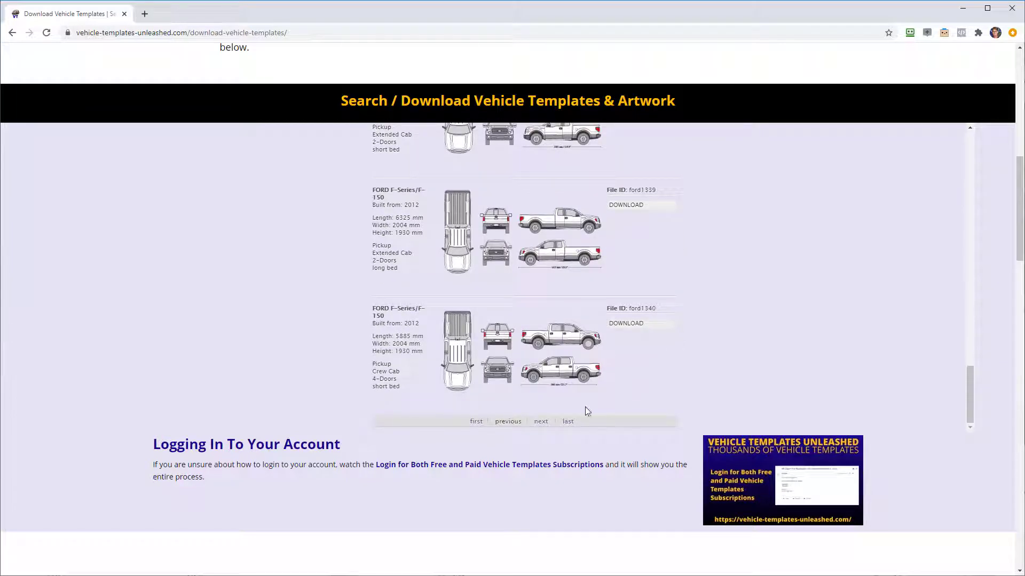
Move to the second page of the 49 F-150 template results
left_click(540, 422)
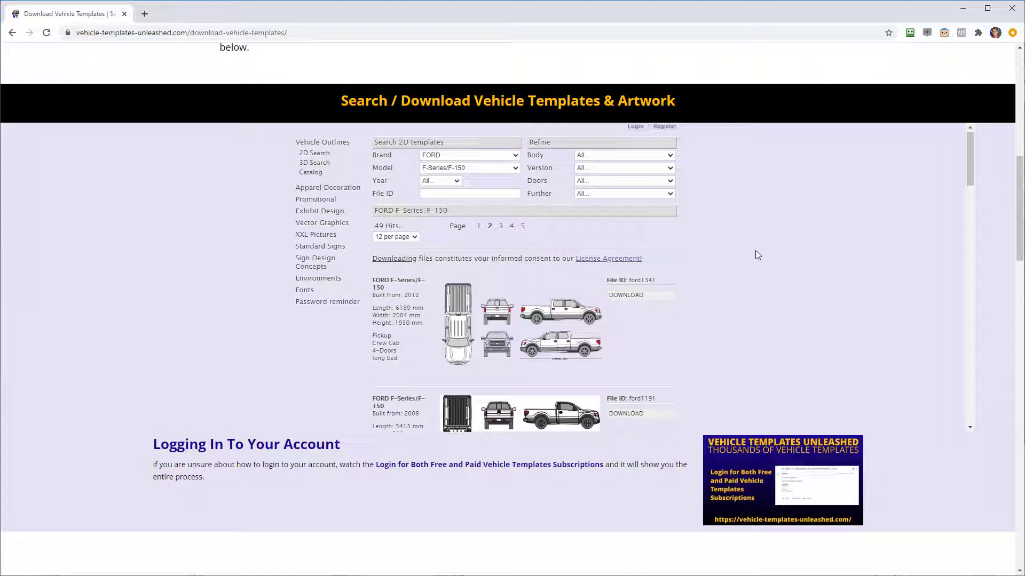
scroll(755, 250, "down", 1)
scroll(755, 251, "down", 2)
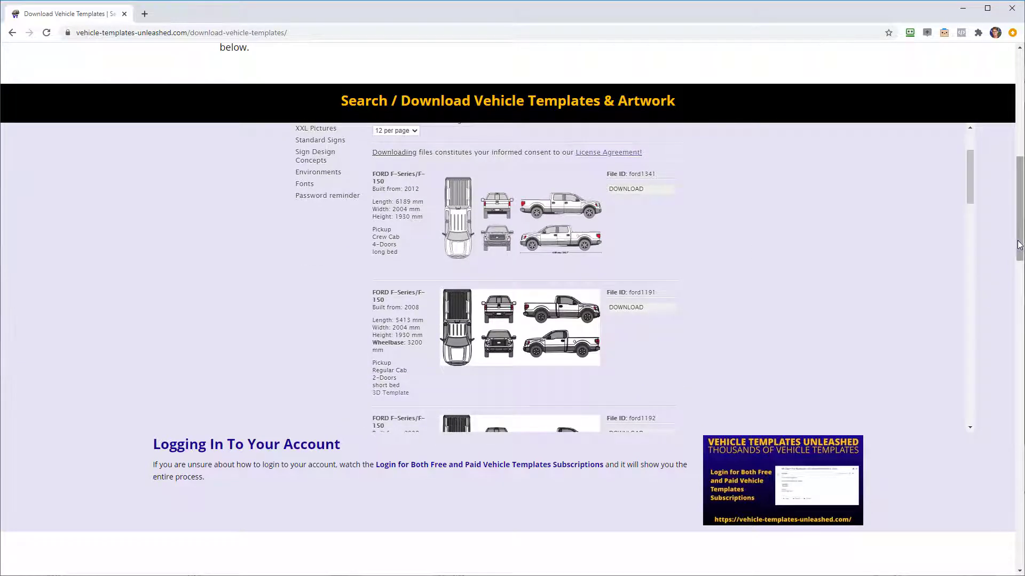
scroll(842, 350, "down", 3)
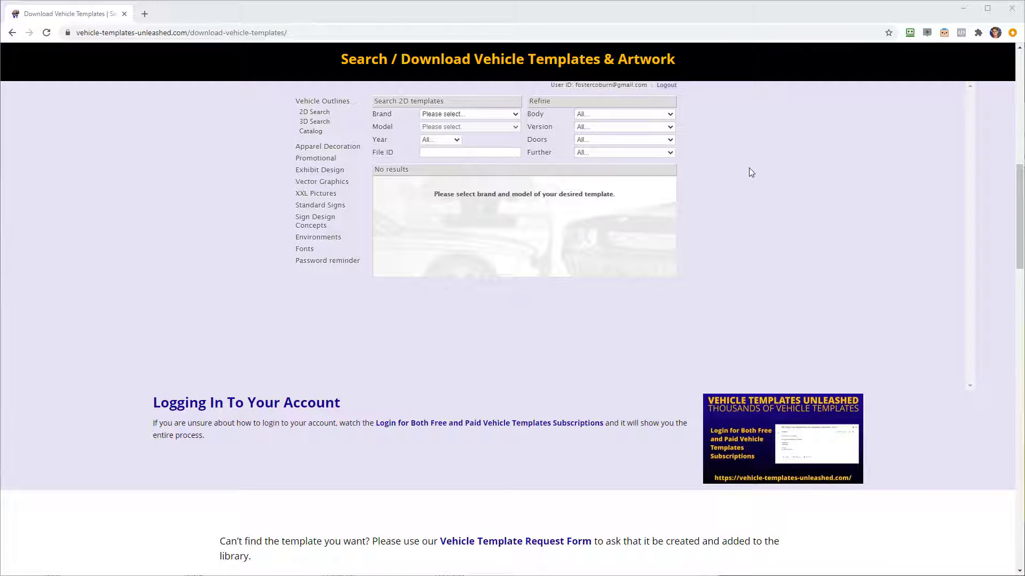
Search FORD F-Series/F-150 again and view the third page of results before switching accounts
left_click(491, 118)
left_click_drag(515, 139, 509, 174)
left_click(457, 194)
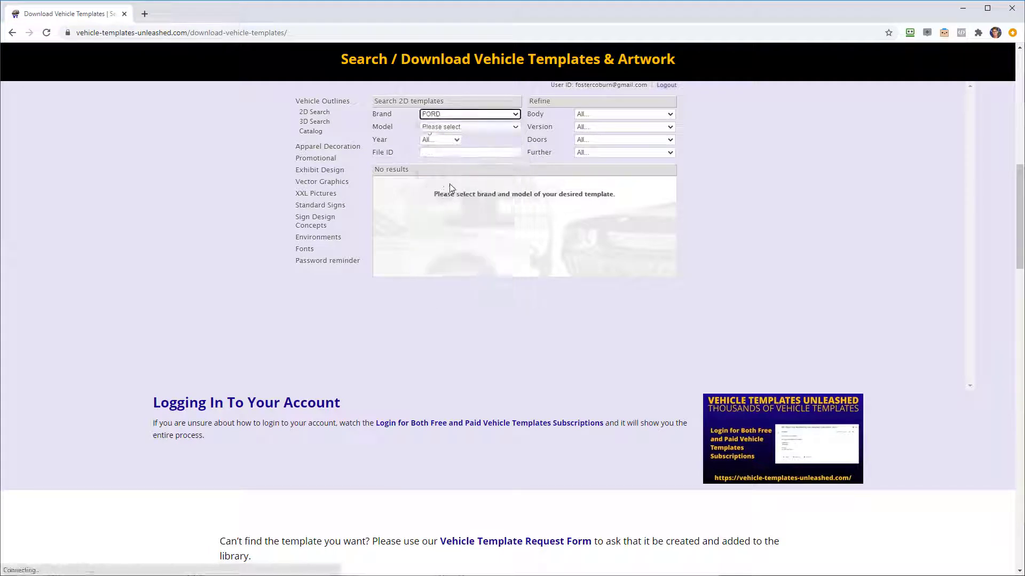
left_click(506, 128)
left_click_drag(518, 159, 510, 213)
left_click(493, 210)
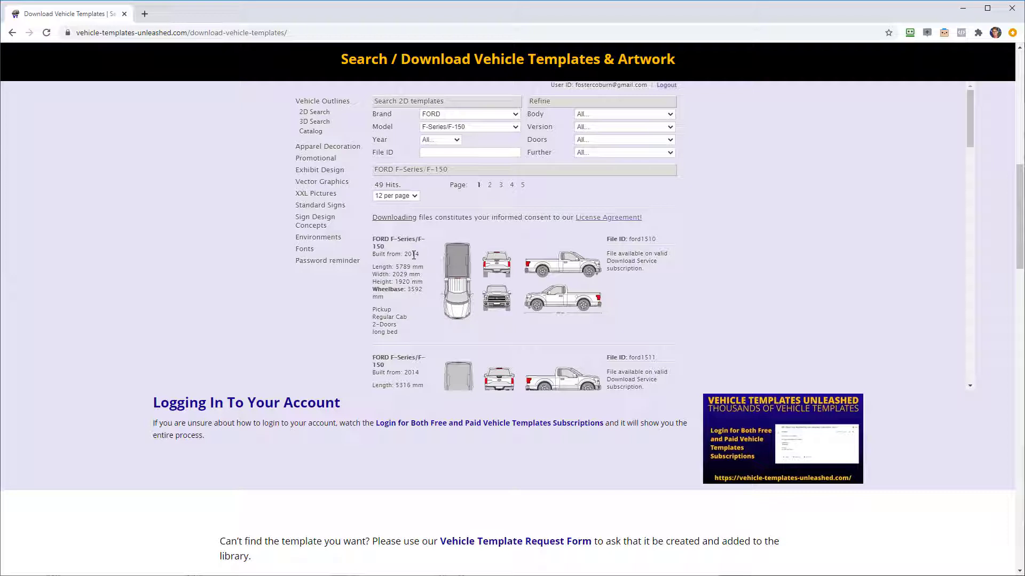
left_click(500, 185)
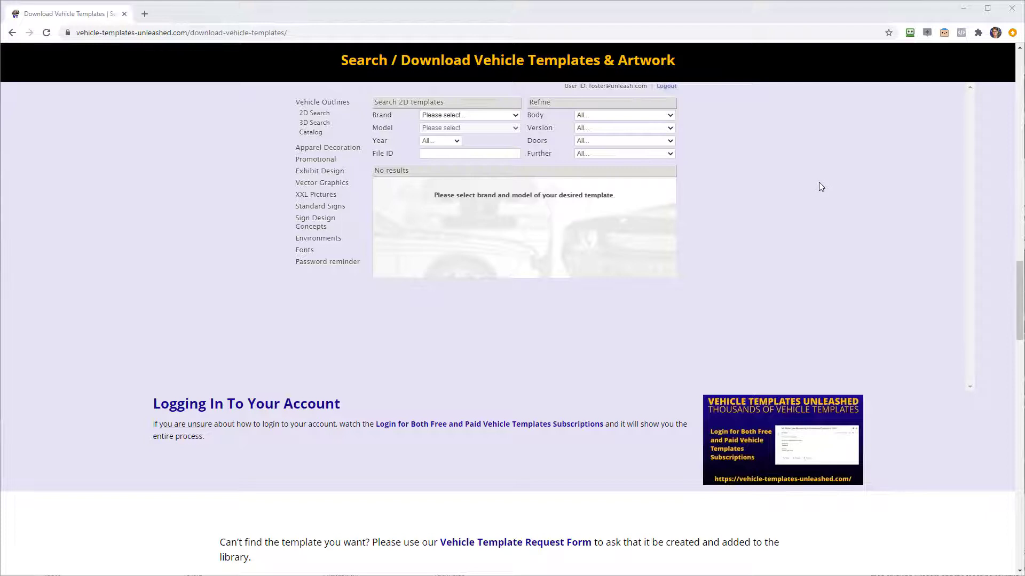
Under the paid account, search 2D templates for FORD F-Series/F-150, listing 49 results
left_click(504, 116)
left_click_drag(518, 144, 510, 183)
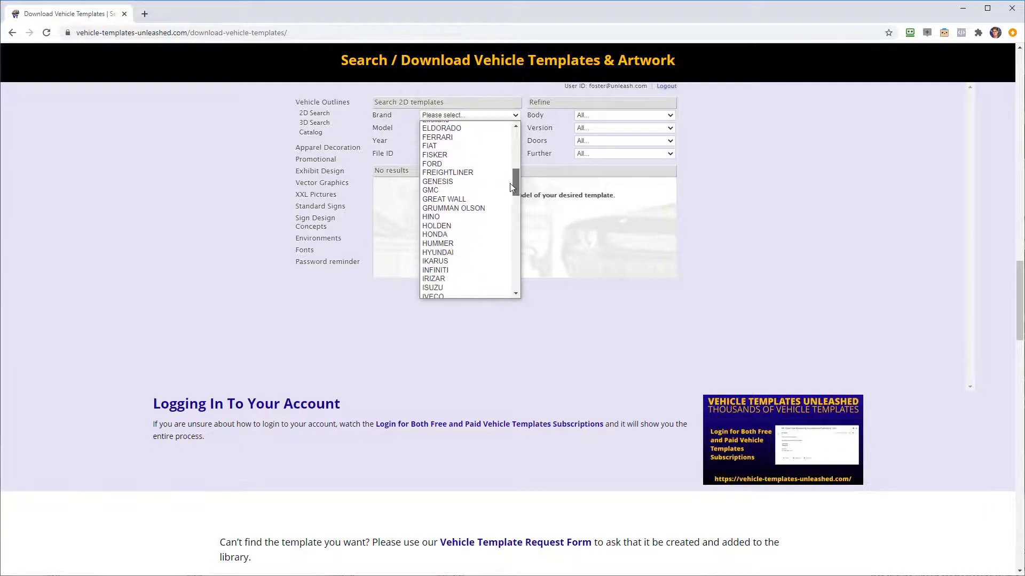
left_click(436, 163)
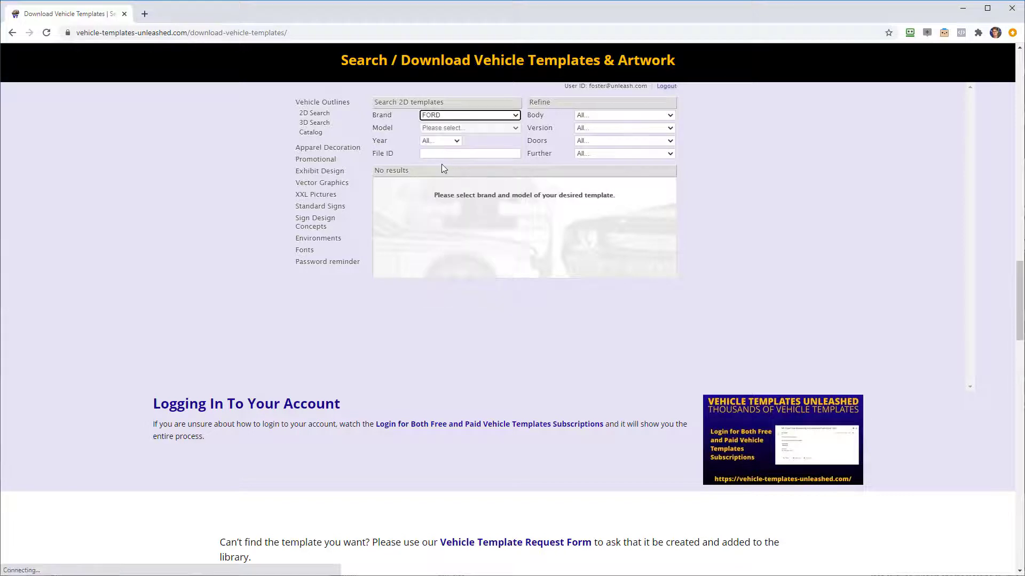
left_click(490, 129)
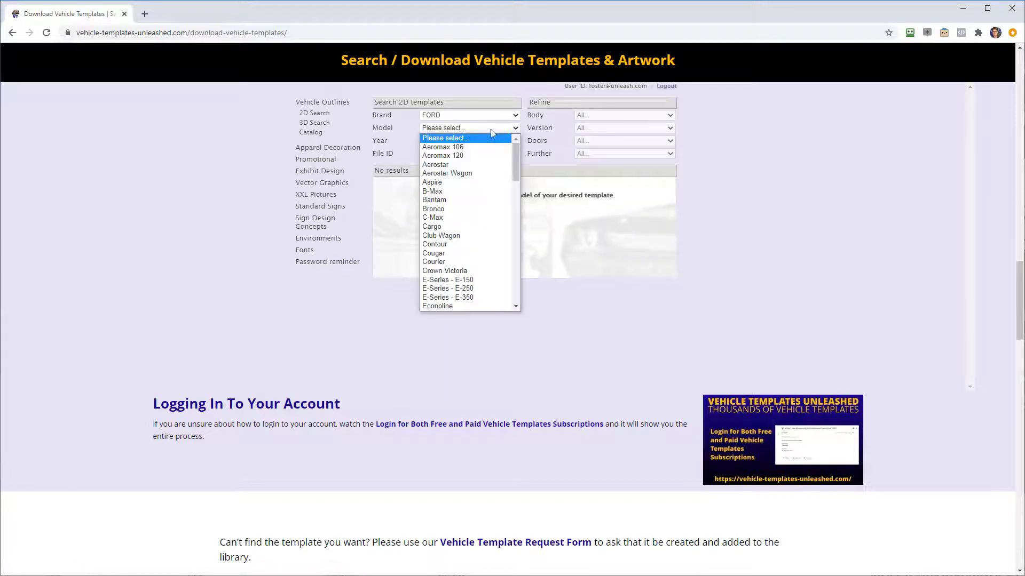
left_click_drag(517, 176, 514, 215)
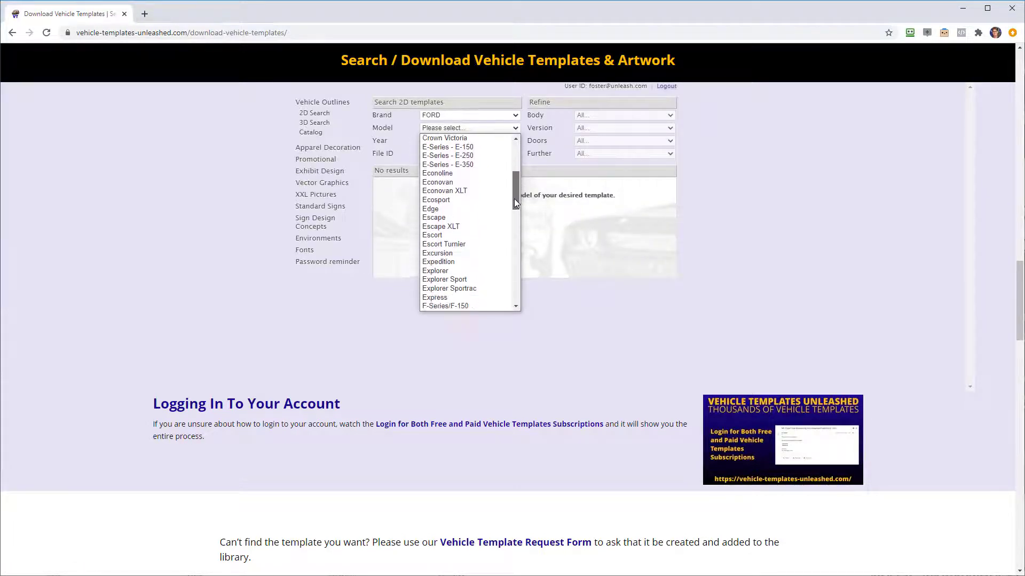
left_click(464, 226)
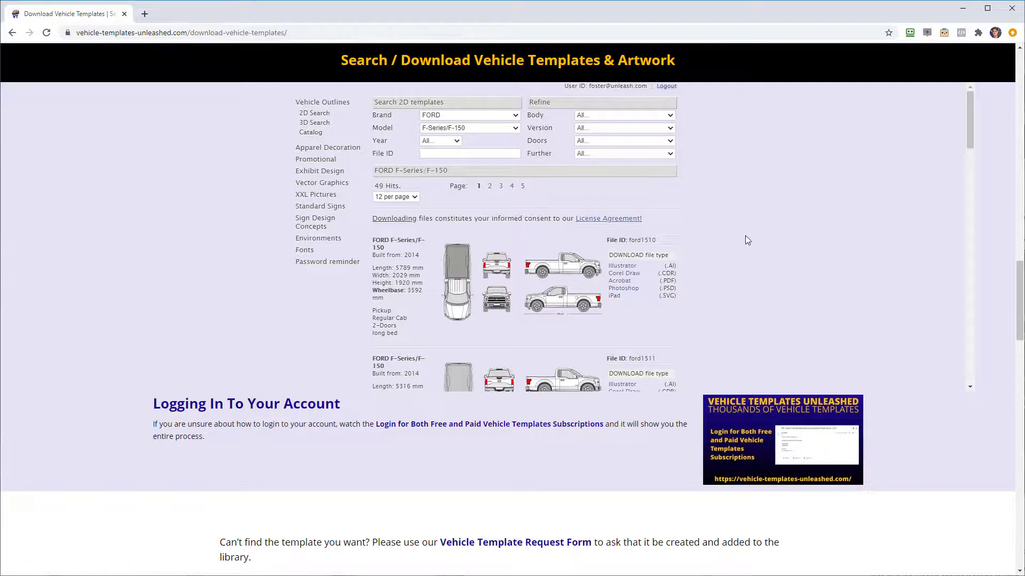
scroll(746, 236, "down", 2)
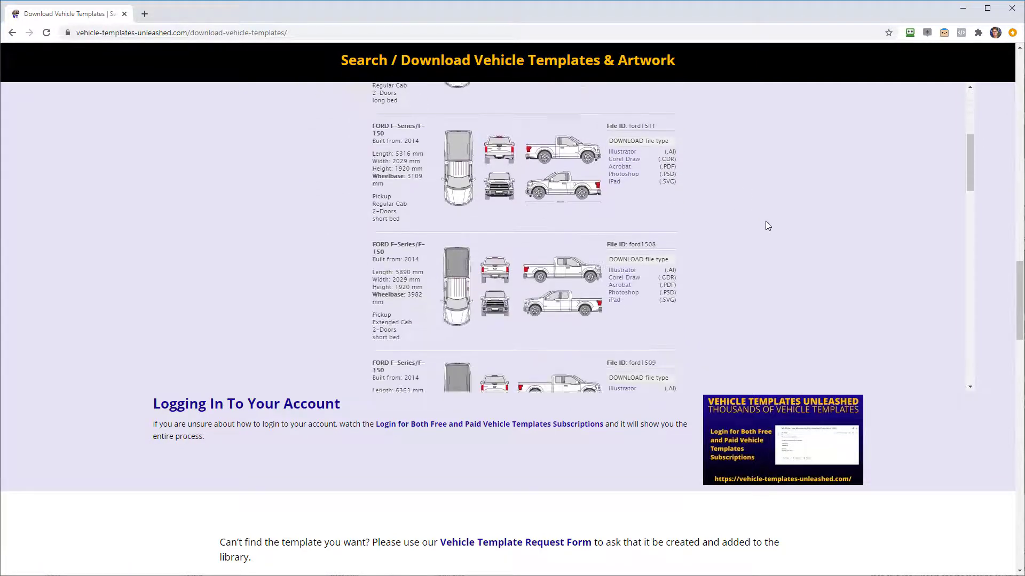
scroll(766, 226, "down", 3)
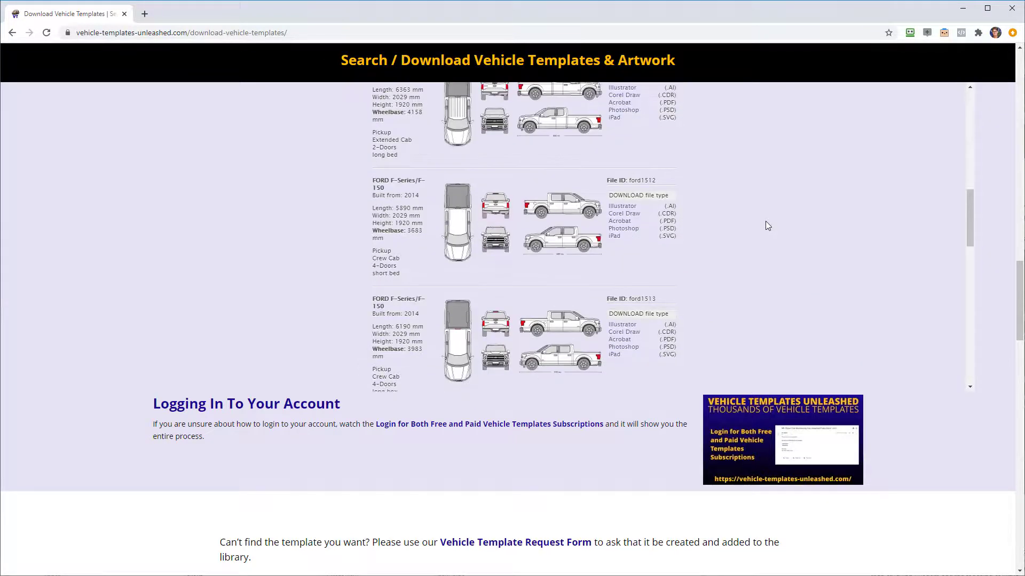
scroll(765, 225, "up", 3)
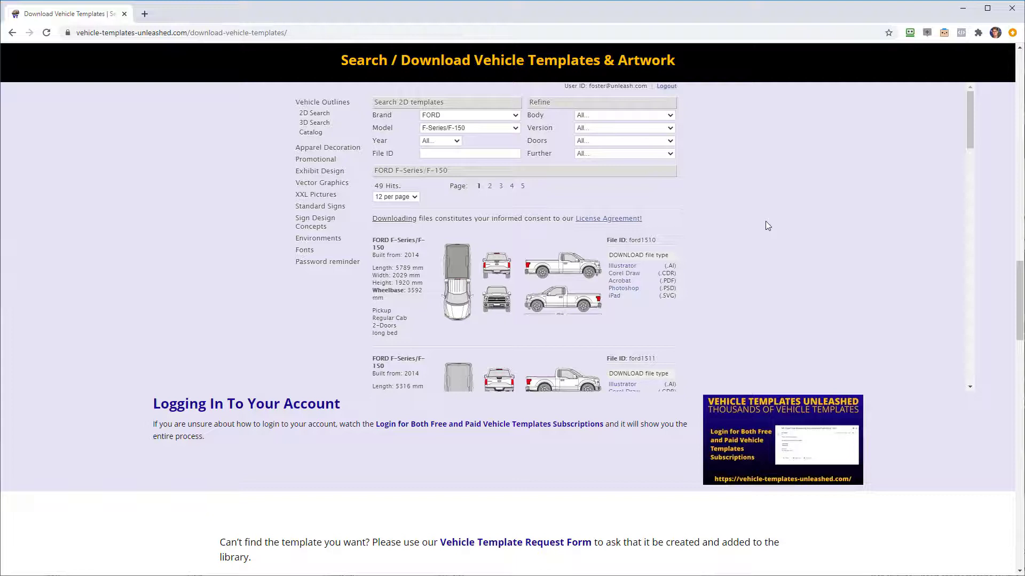
In 3D Search, find FORD F-Series/F-150 models, returning 14 hits
left_click(326, 126)
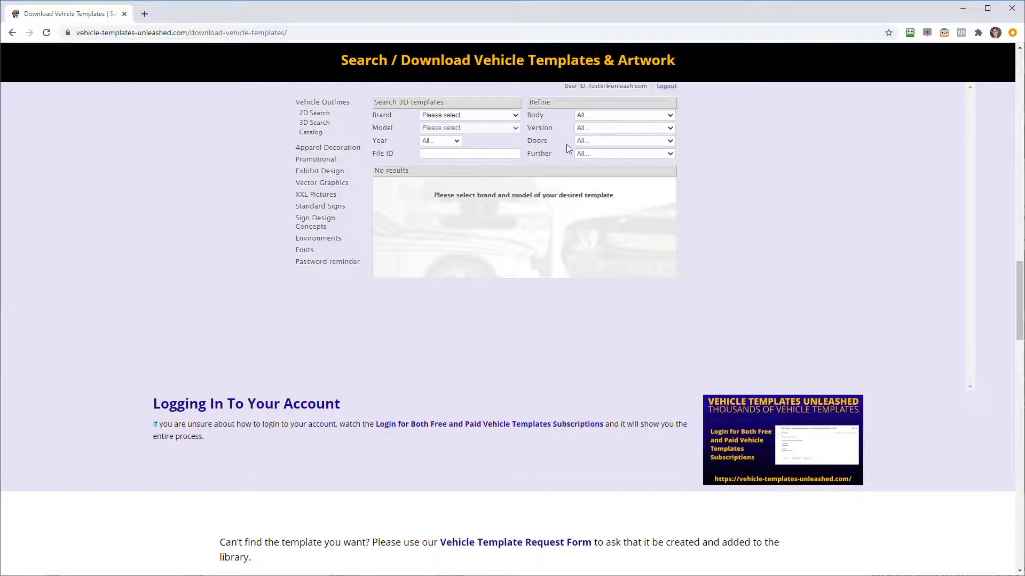
left_click(486, 118)
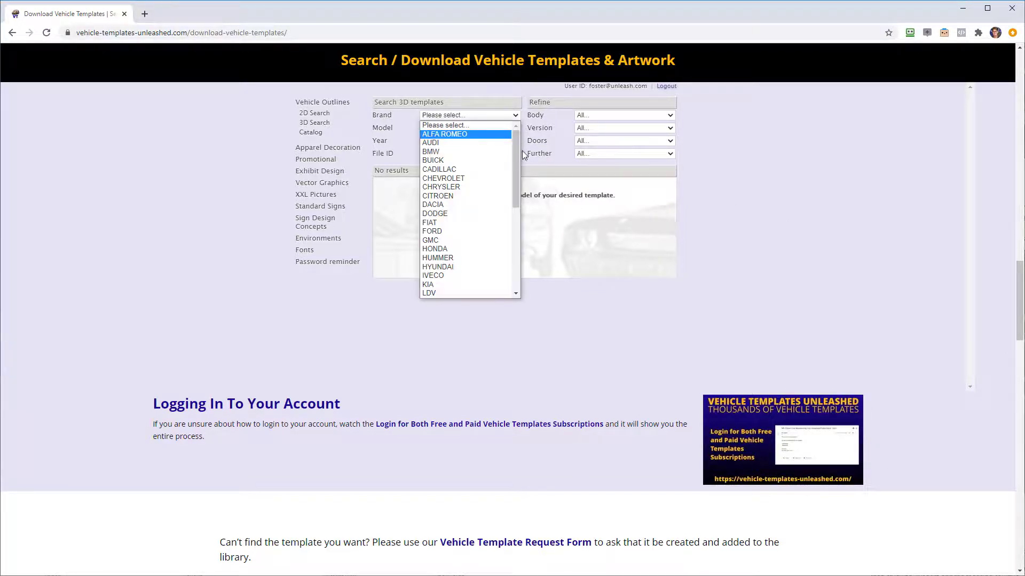
left_click_drag(514, 164, 514, 187)
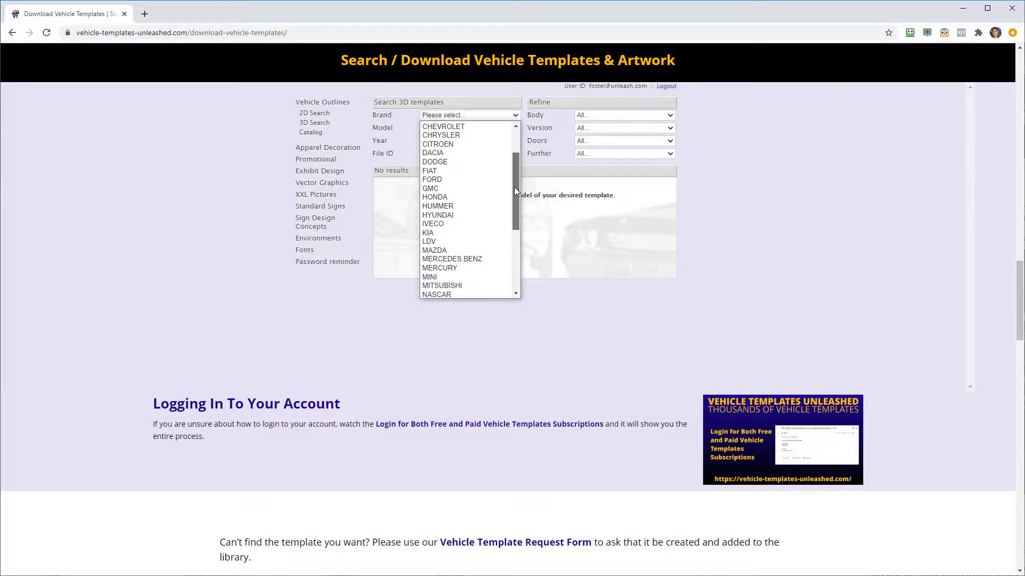
left_click(462, 180)
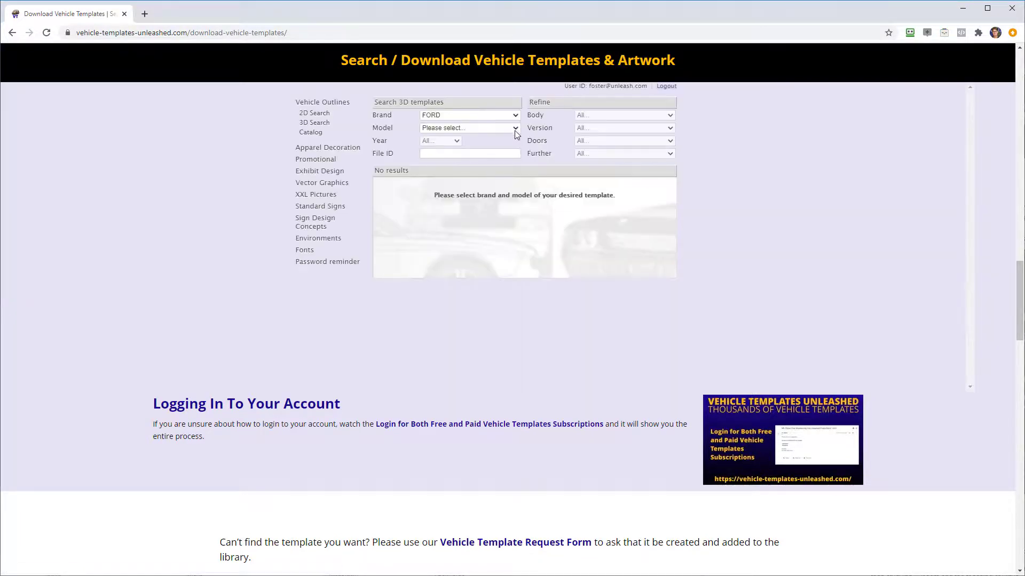
left_click(514, 129)
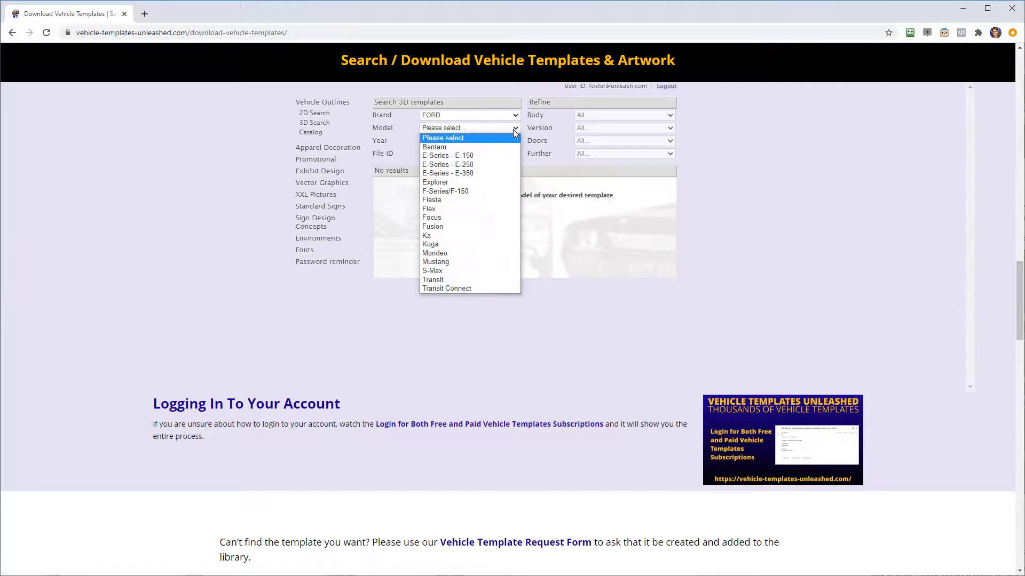
left_click(473, 192)
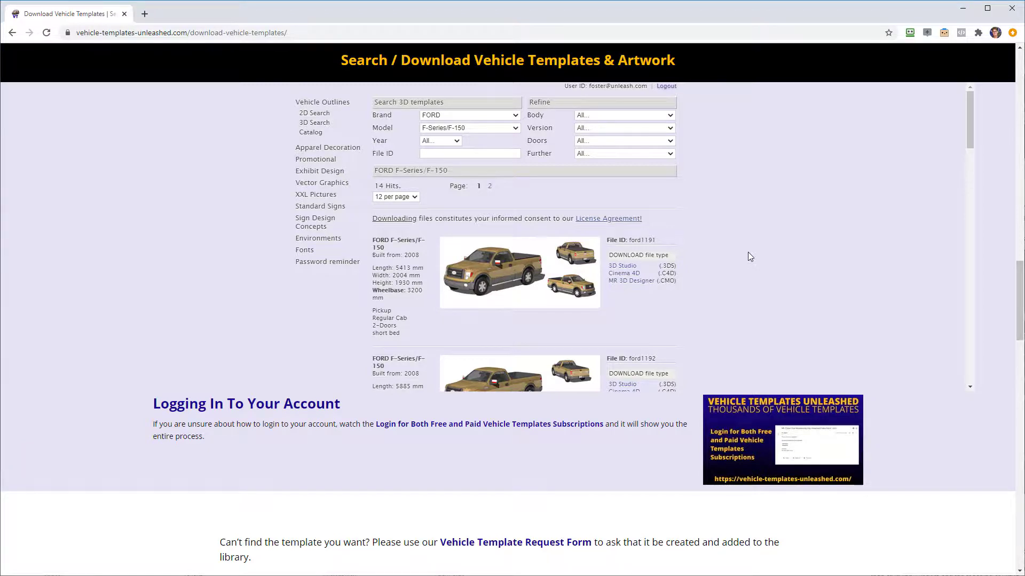
Browse the Apparel Decoration designs, then the Vector Graphics Print'n Cut gallery
left_click(329, 149)
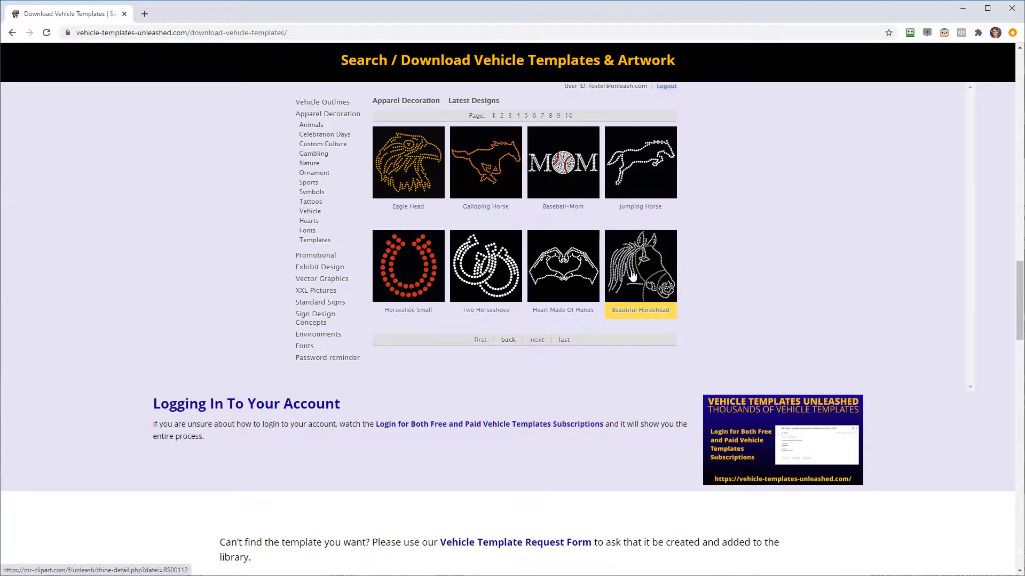
left_click(322, 280)
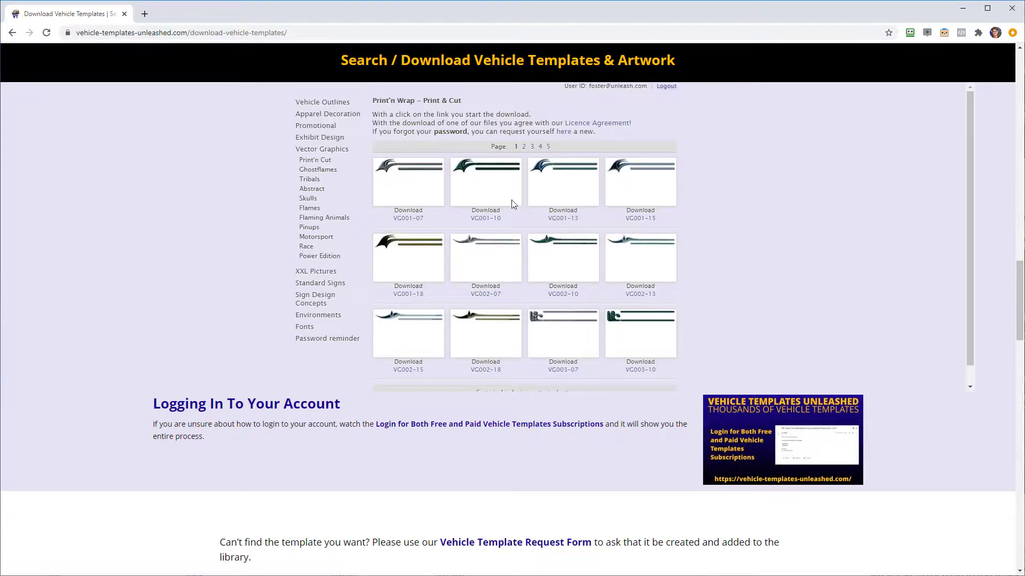